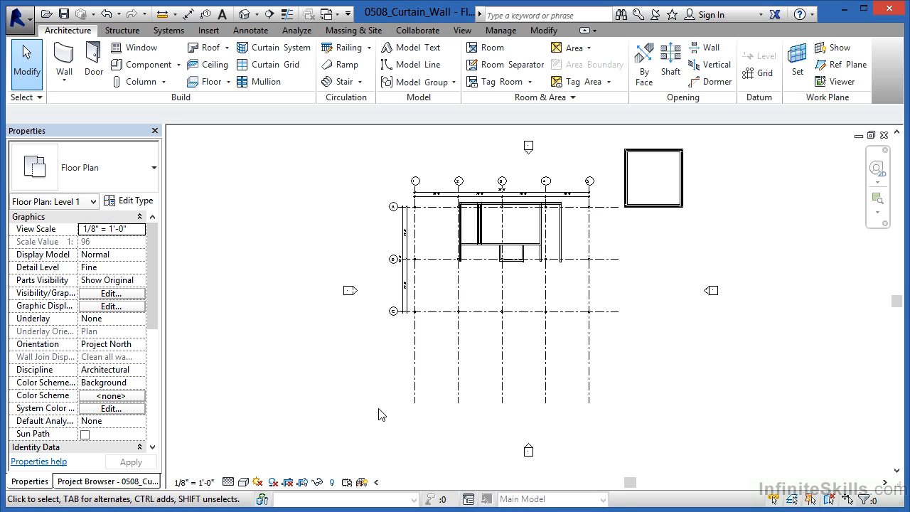
Draw a Storefront curtain wall up to Level 5, offset 2' outside grid A, from the interior wall between grids 4 and 5 to column A5
scroll(576, 205, up, 4)
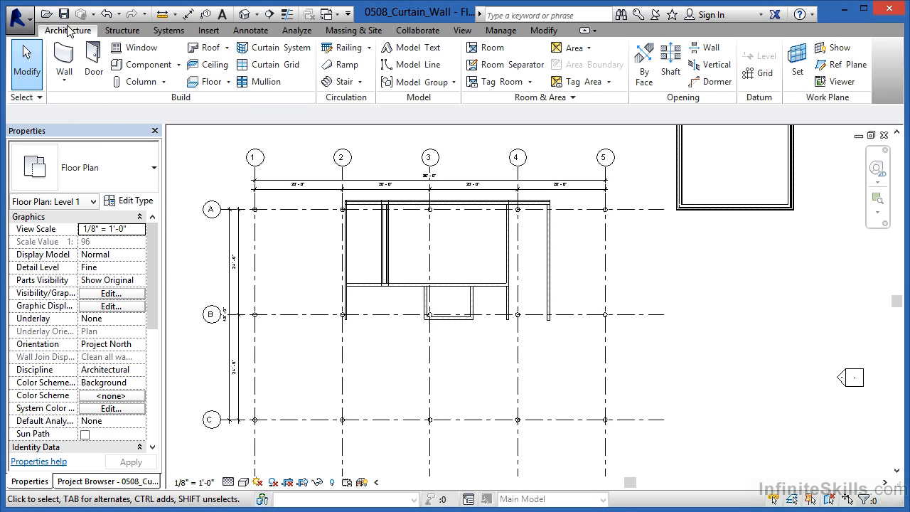
click(66, 68)
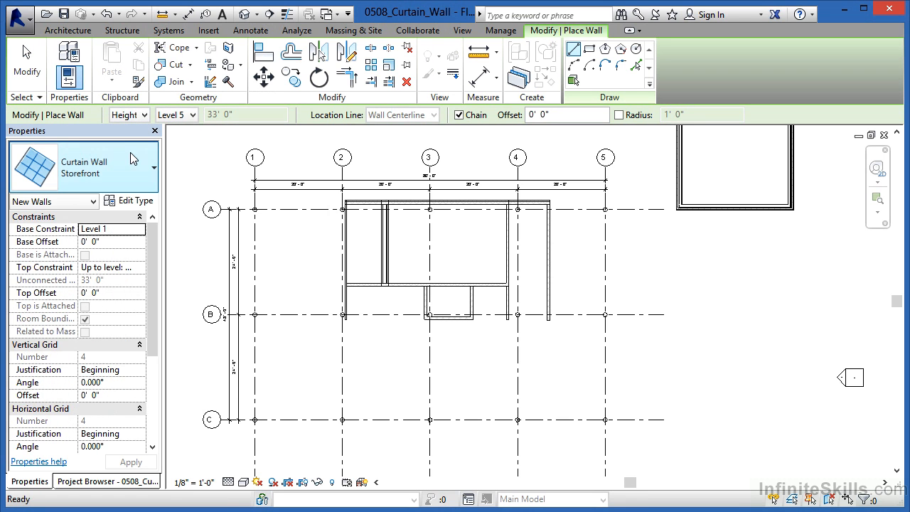
click(127, 166)
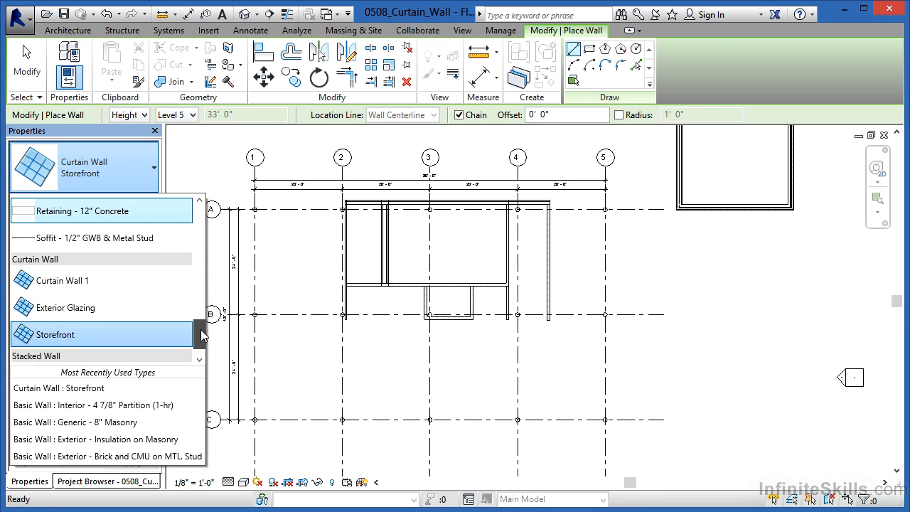
scroll(202, 336, up, 1)
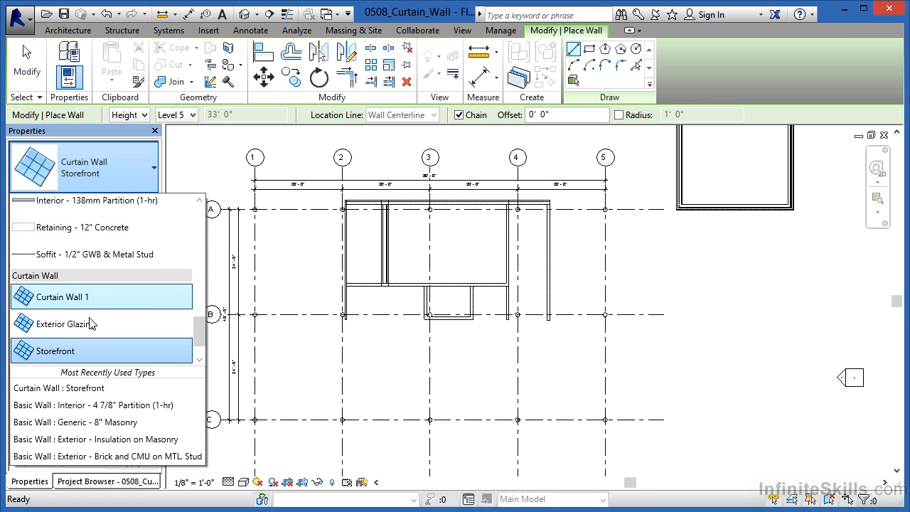
click(61, 351)
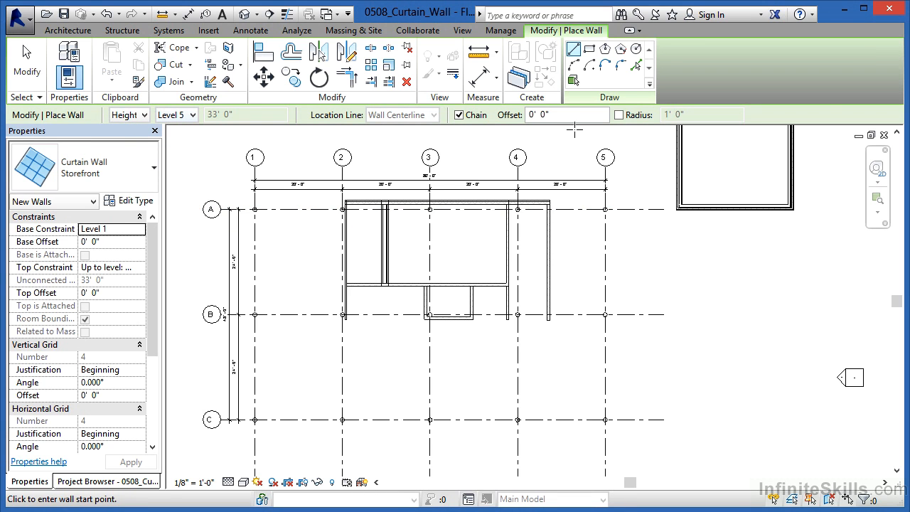
double_click(560, 113)
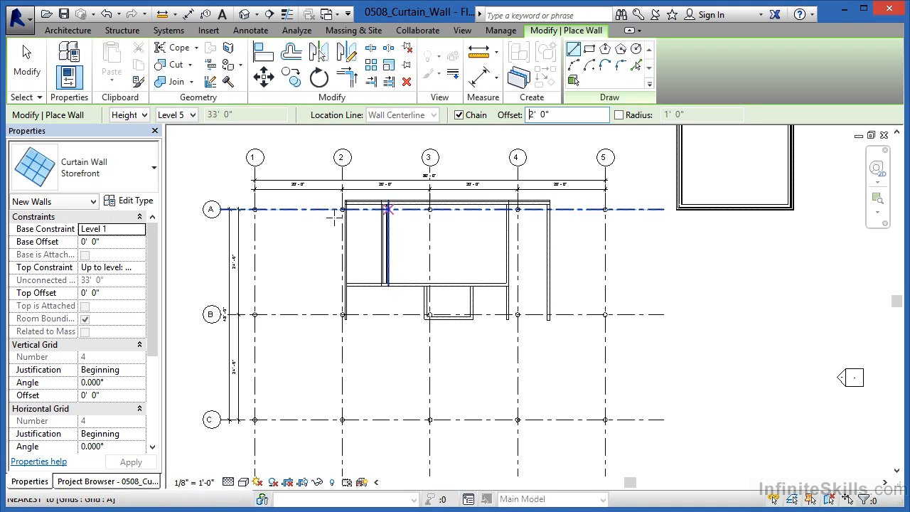
click(549, 209)
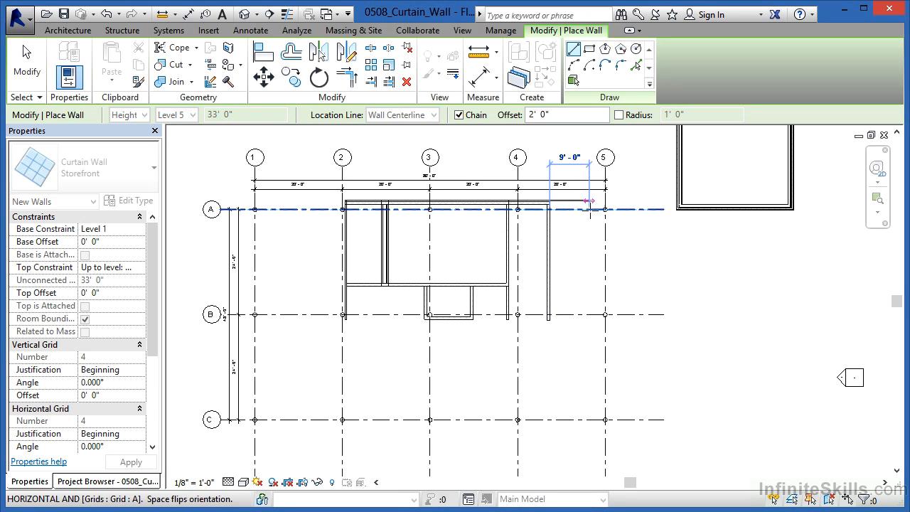
scroll(594, 208, up, 5)
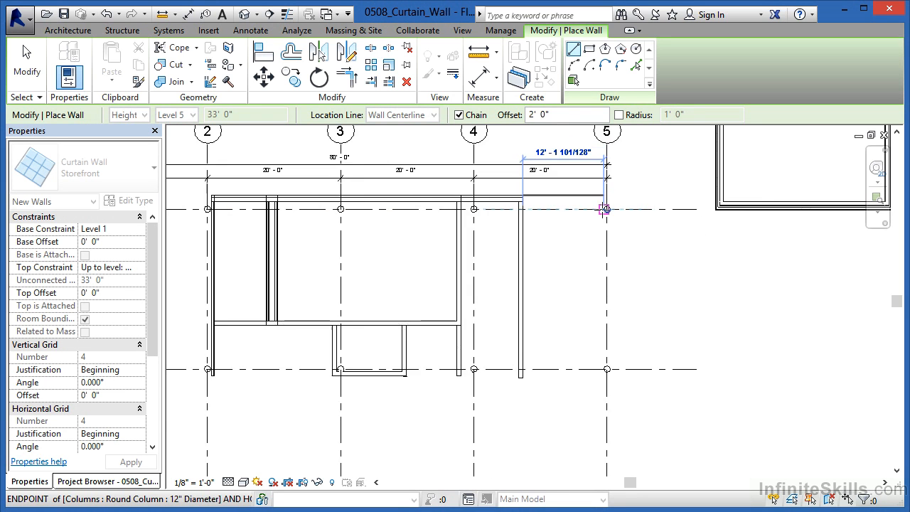
scroll(591, 209, up, 1)
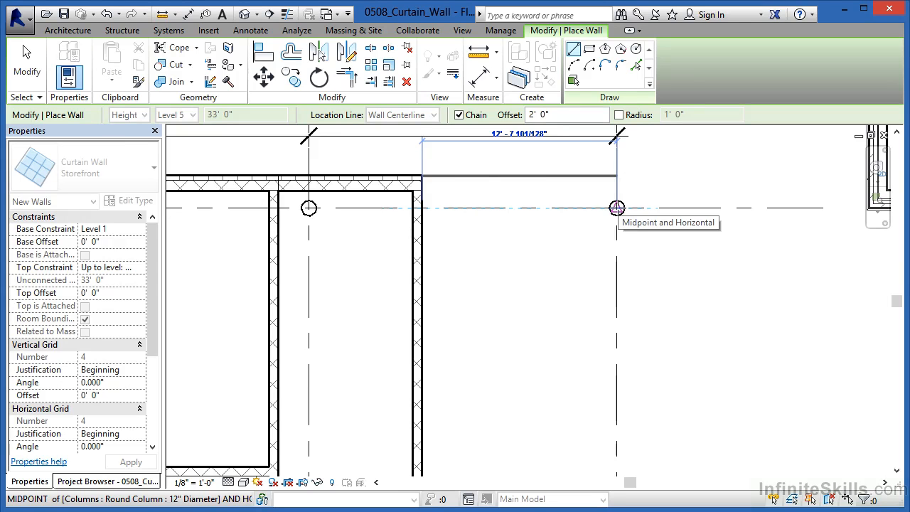
click(617, 208)
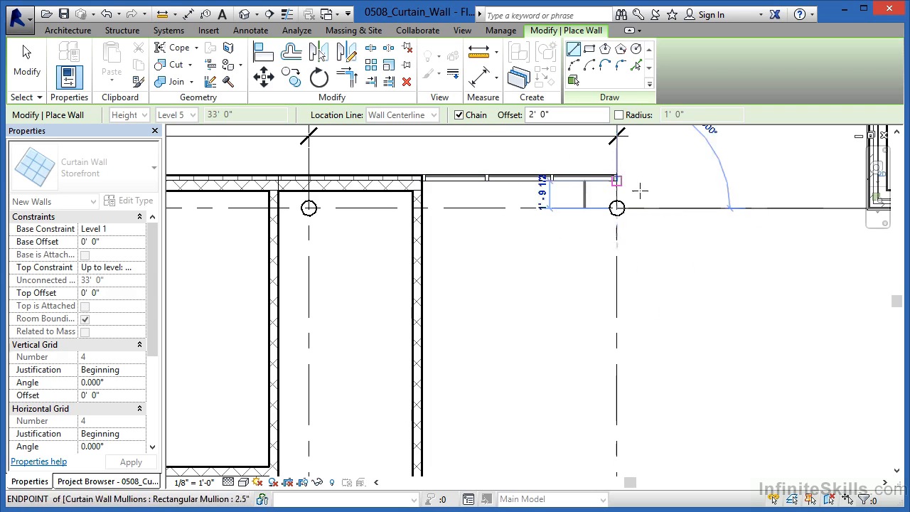
Continue the curtain wall chain outside grid 5 down to the centre of the column at grid C
scroll(604, 171, down, 5)
scroll(625, 331, up, 3)
scroll(620, 349, up, 2)
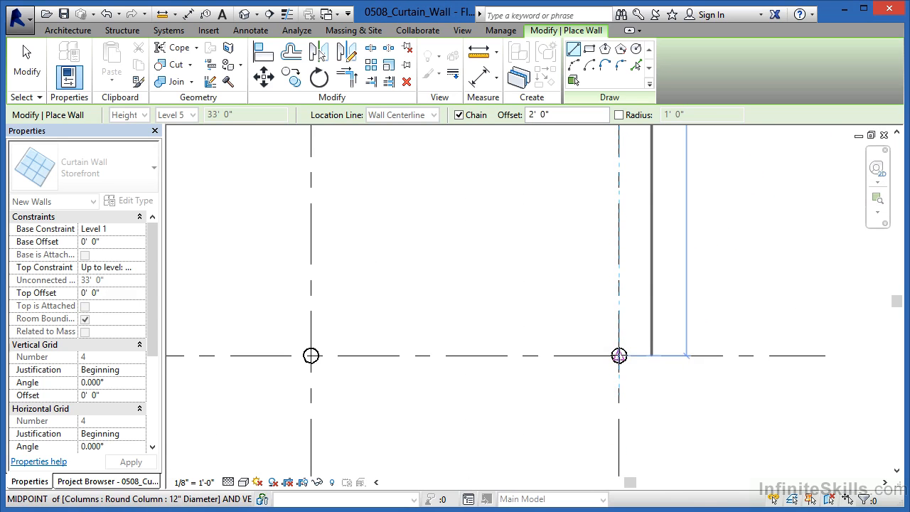
click(619, 356)
Continue the curtain wall outside grid C to the centre of the column at grid 1
scroll(619, 355, down, 4)
scroll(407, 369, up, 2)
scroll(406, 368, down, 2)
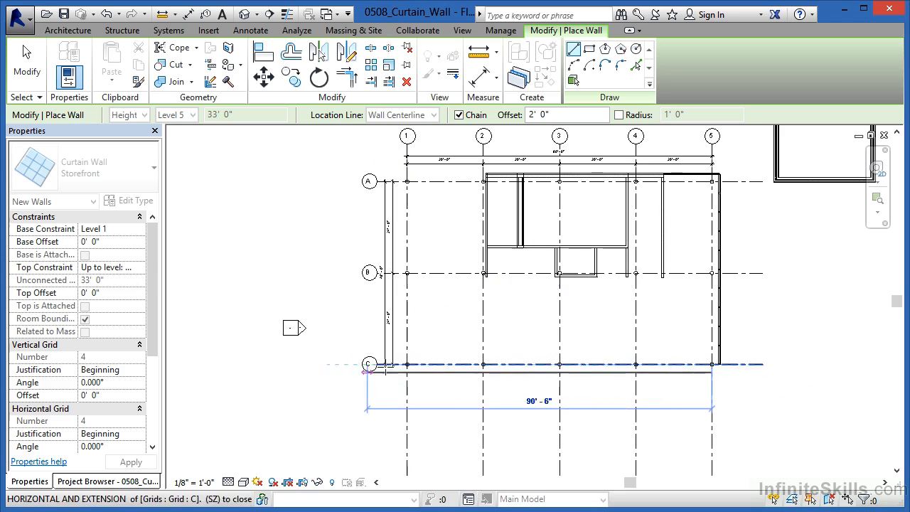
scroll(405, 367, up, 5)
scroll(411, 361, up, 2)
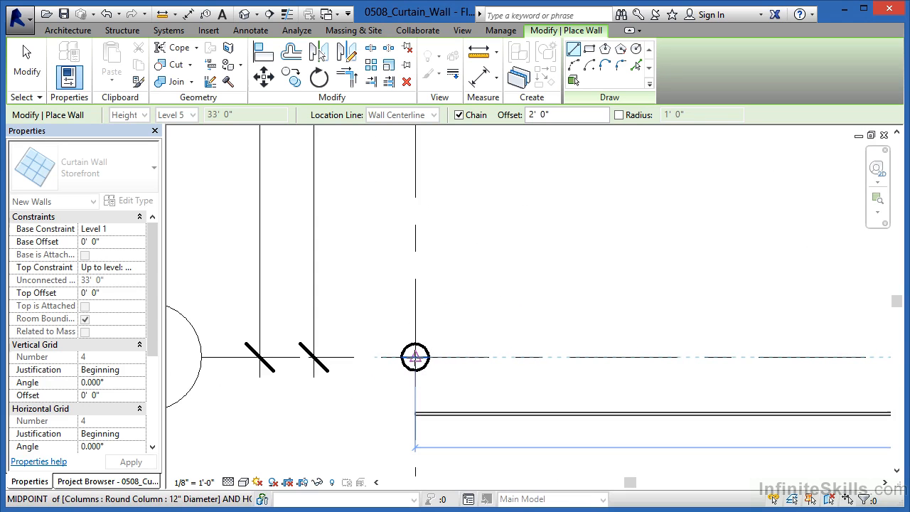
click(389, 406)
Continue the curtain wall outside grid 1 up to the centre of the column at grid A
scroll(391, 409, down, 5)
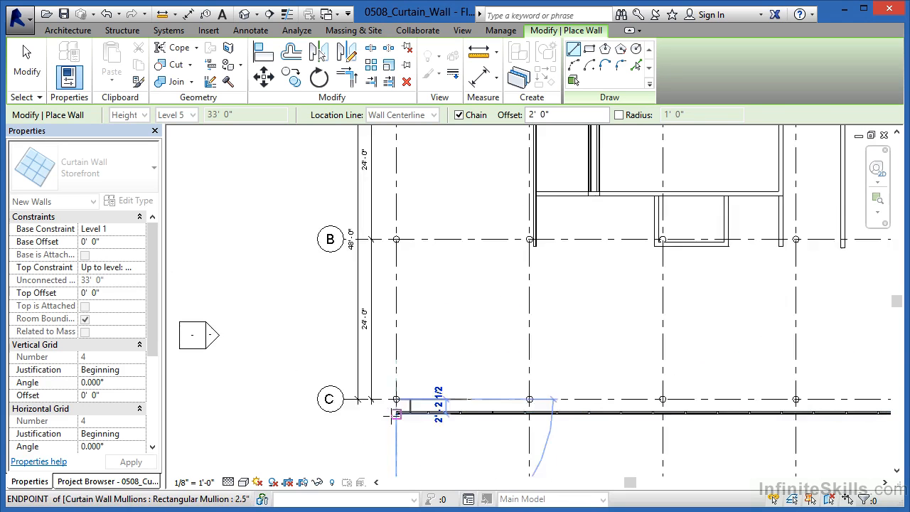
scroll(386, 249, up, 5)
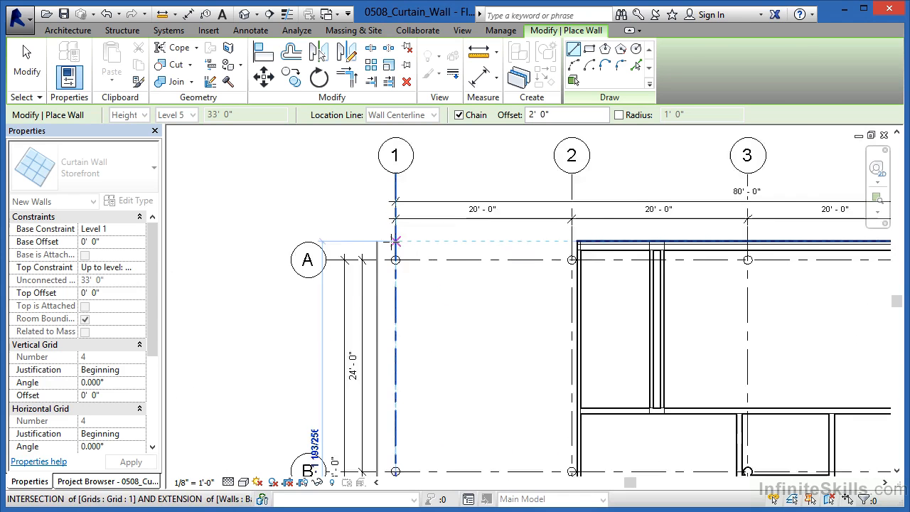
scroll(397, 265, up, 2)
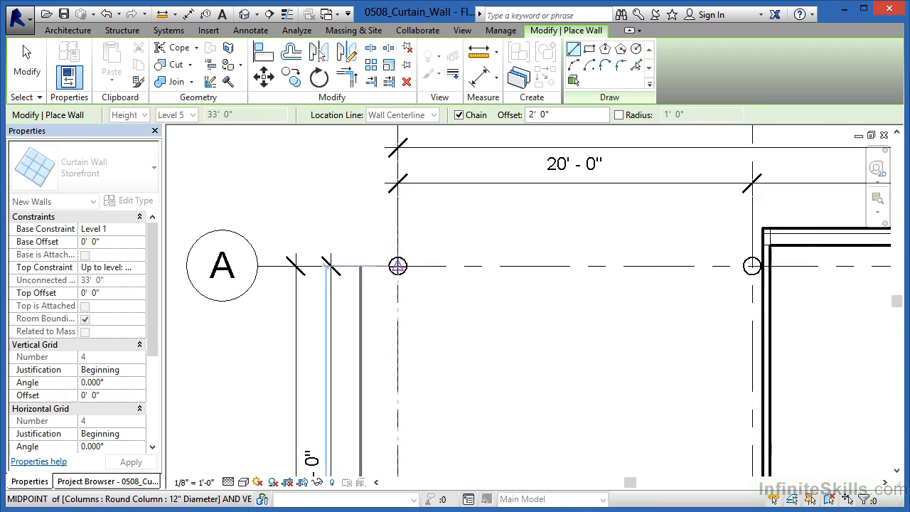
click(396, 265)
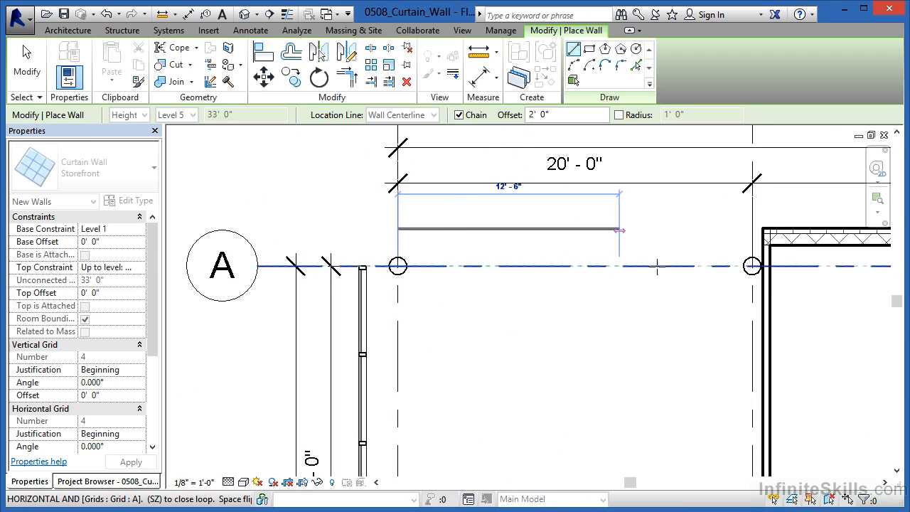
Close the perimeter with a curtain wall segment outside grid A up to the existing wall at grid 2, and end wall placement
scroll(753, 266, up, 3)
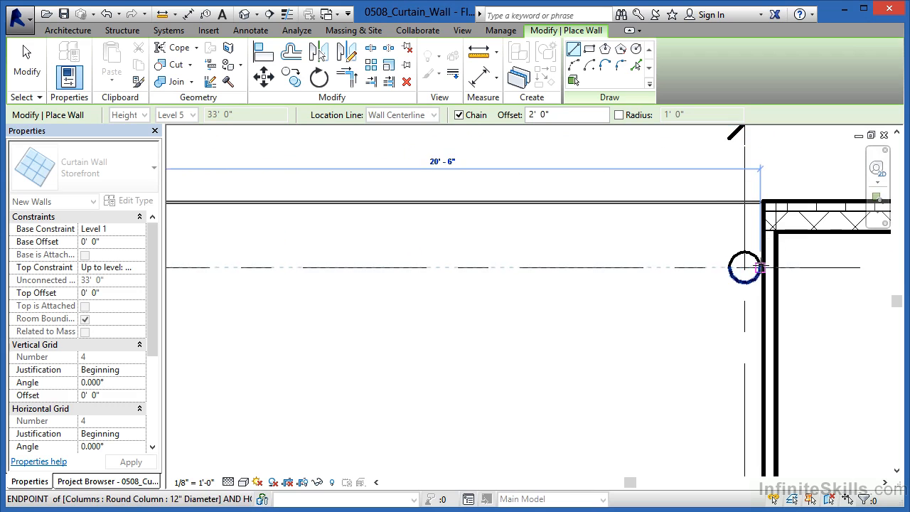
scroll(759, 267, up, 1)
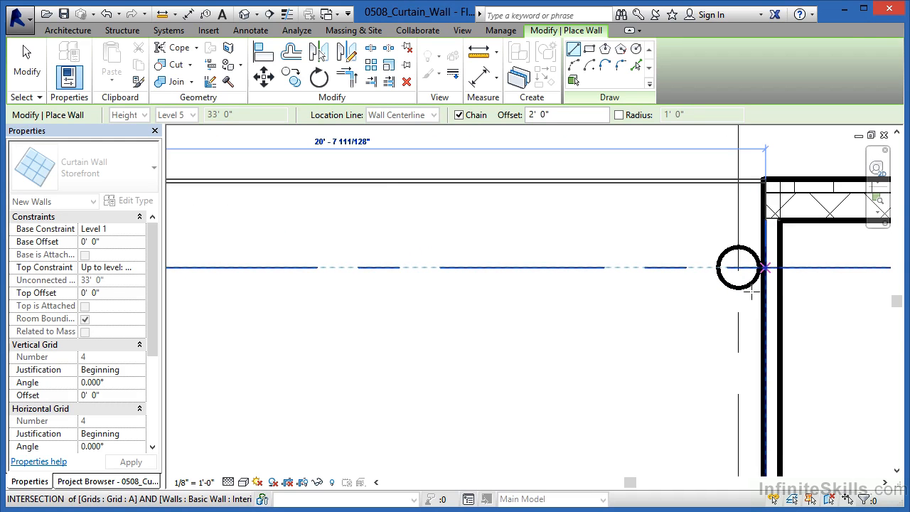
click(738, 268)
key(Escape)
key(Escape)
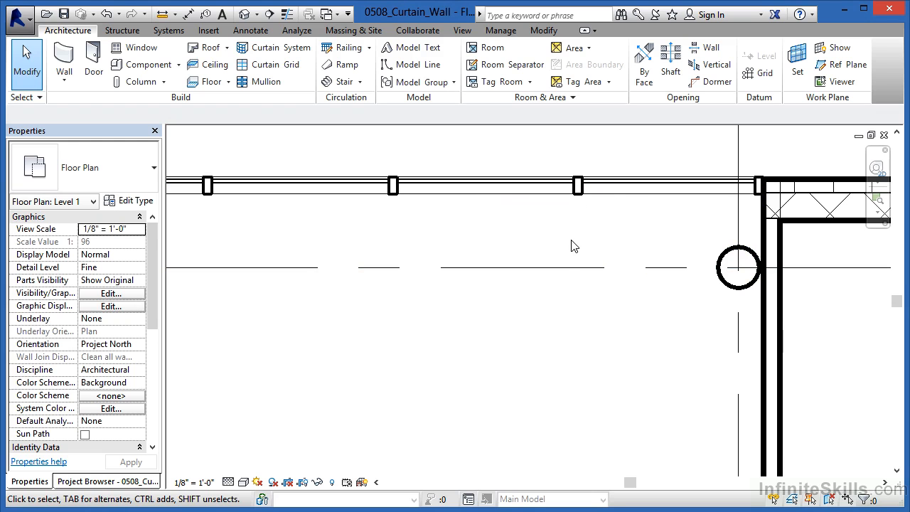
Draw a 20' Storefront curtain wall up to Level 2, offset 2' below grid B, from the column at grid 2 to the one at grid 1
scroll(576, 251, down, 4)
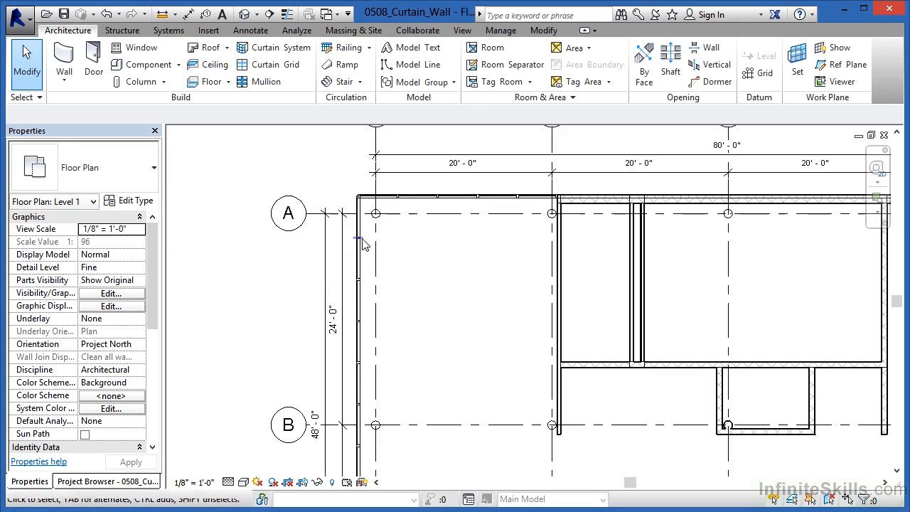
scroll(348, 209, down, 4)
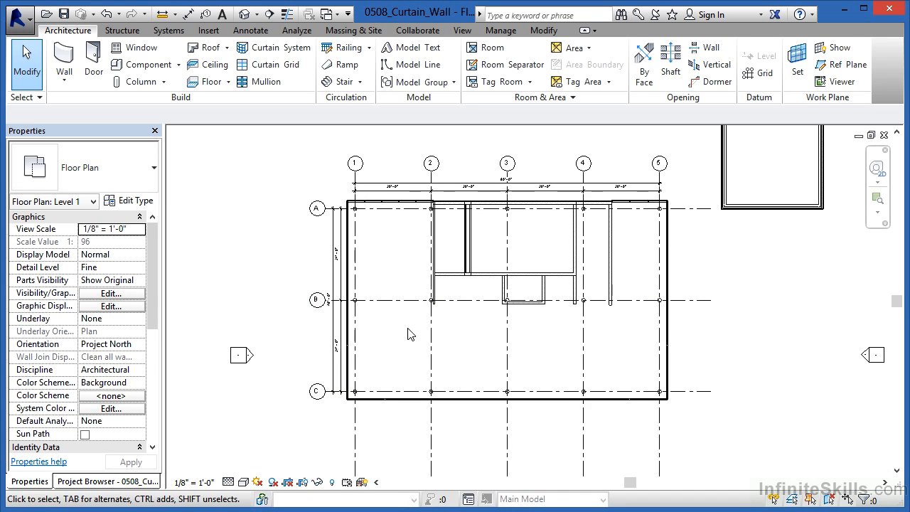
scroll(377, 305, up, 5)
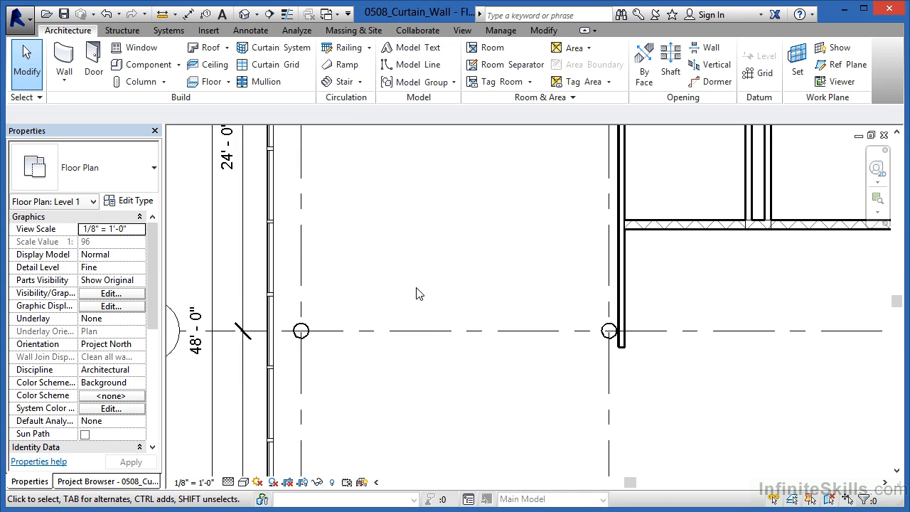
click(69, 59)
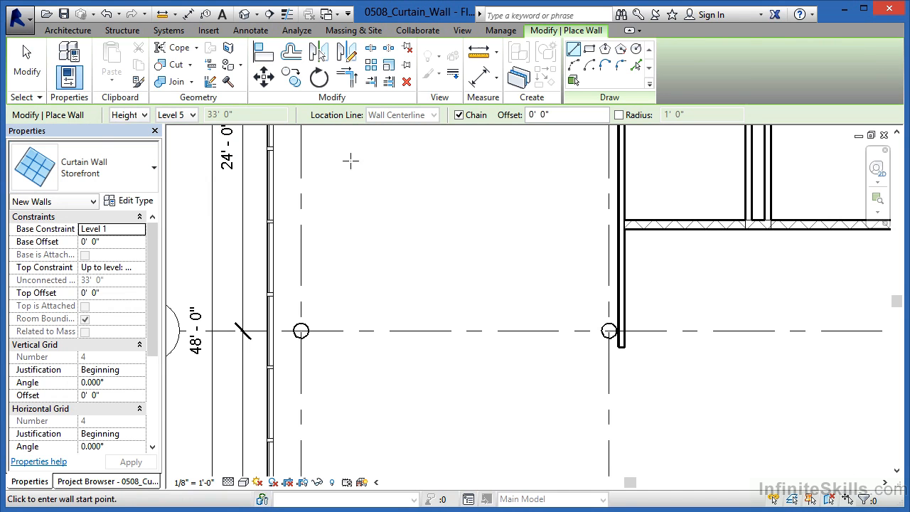
click(560, 115)
text(2)
click(192, 116)
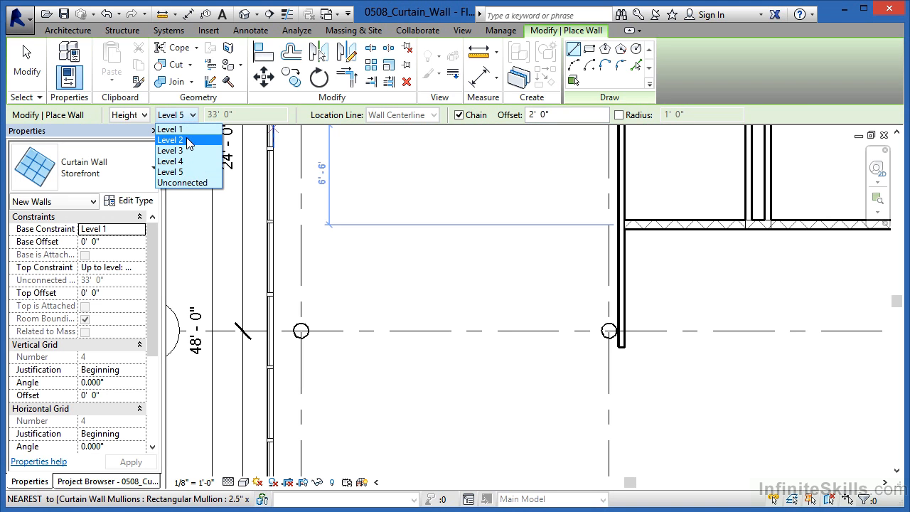
click(187, 141)
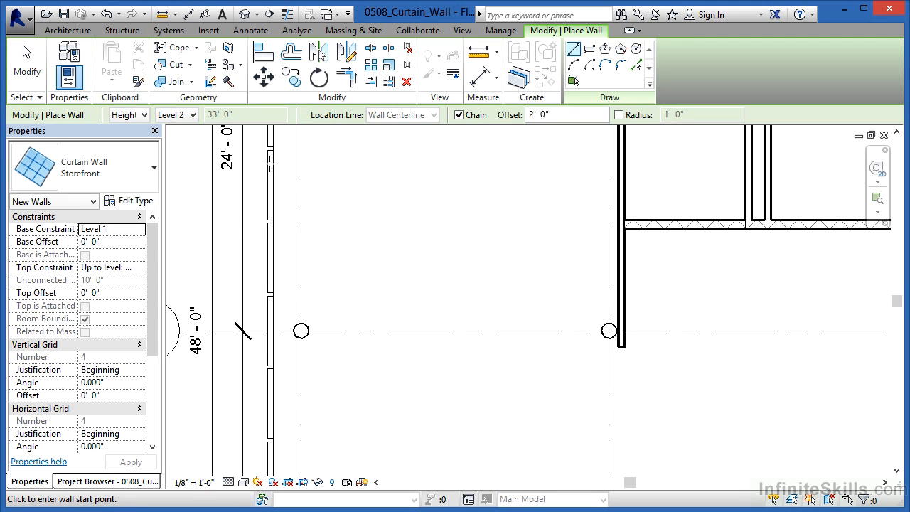
click(608, 330)
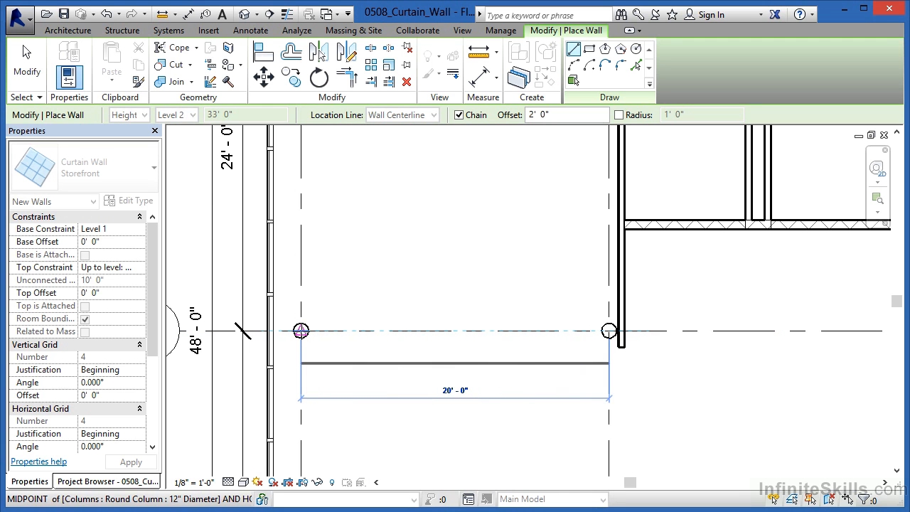
click(300, 331)
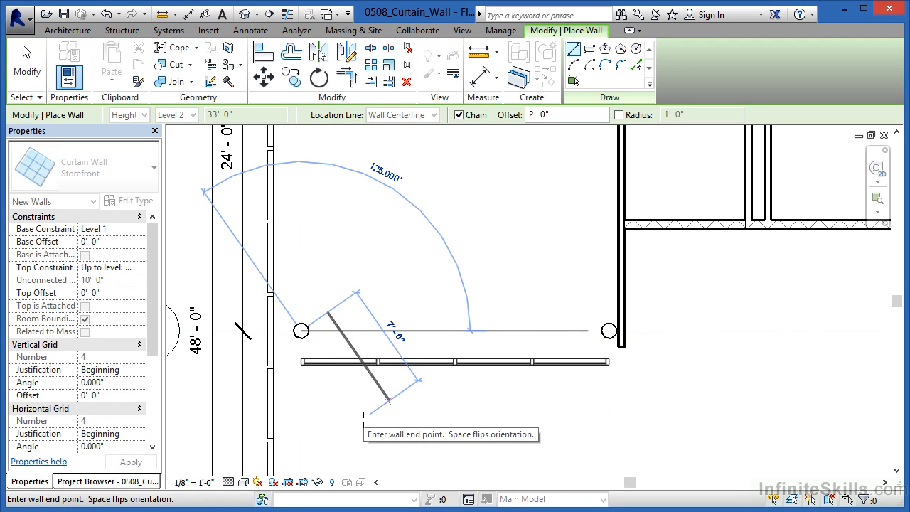
key(Escape)
key(Escape)
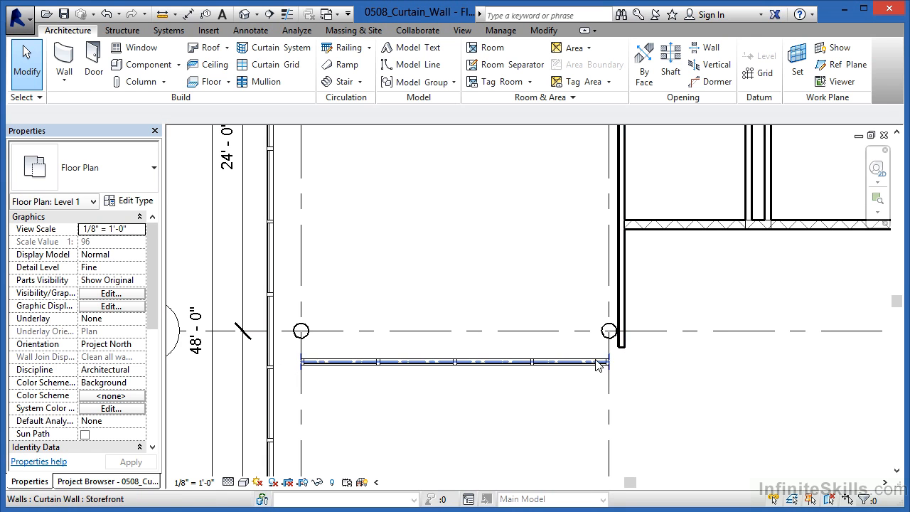
Draw a Level 2-high Storefront curtain wall about 8'-8" long, offset 2' below grid B, between the two masonry walls flanking grid 4
scroll(519, 388, down, 5)
scroll(711, 348, up, 3)
scroll(716, 345, up, 4)
key(Escape)
click(64, 64)
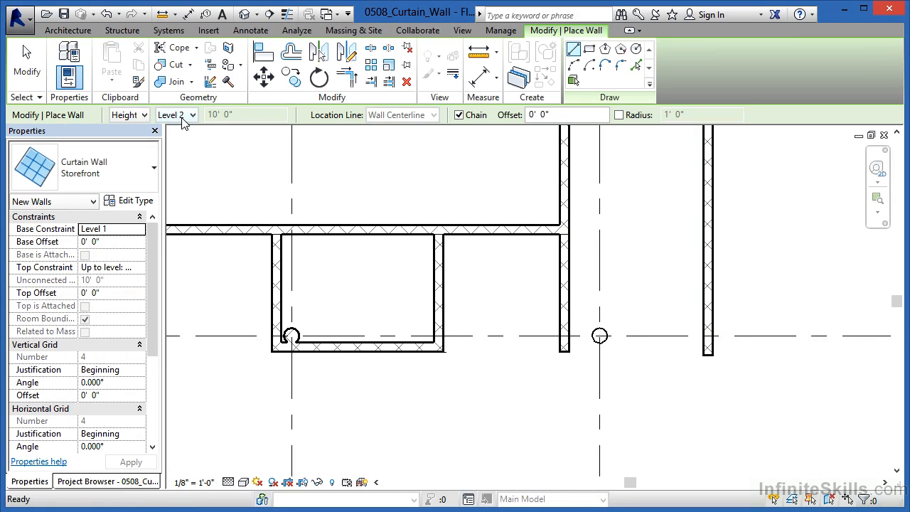
click(532, 115)
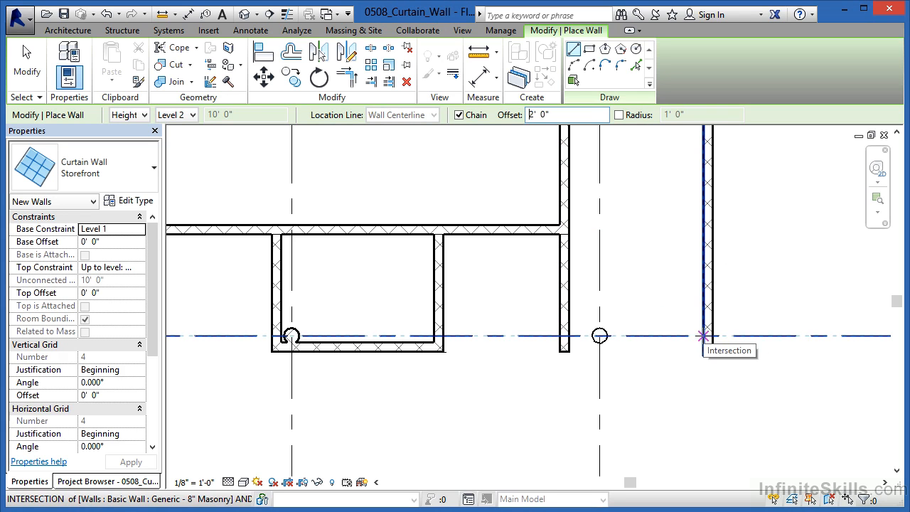
click(703, 336)
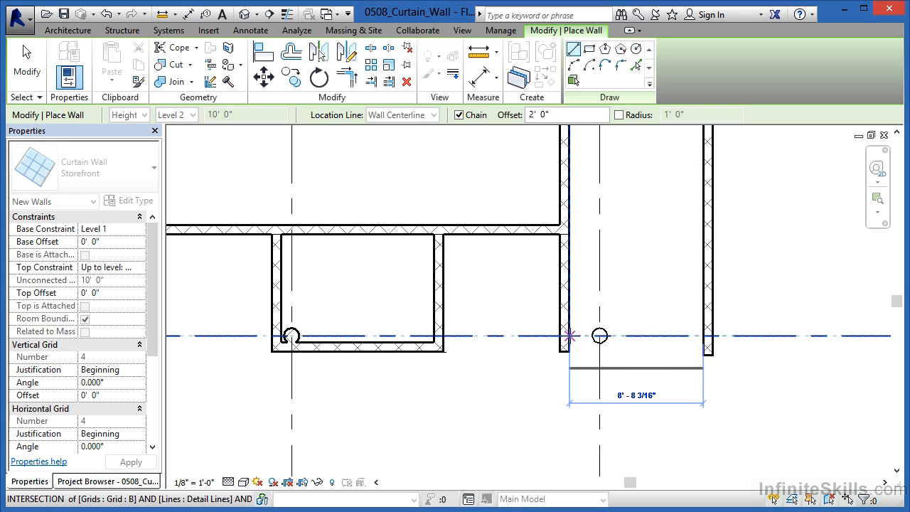
click(569, 336)
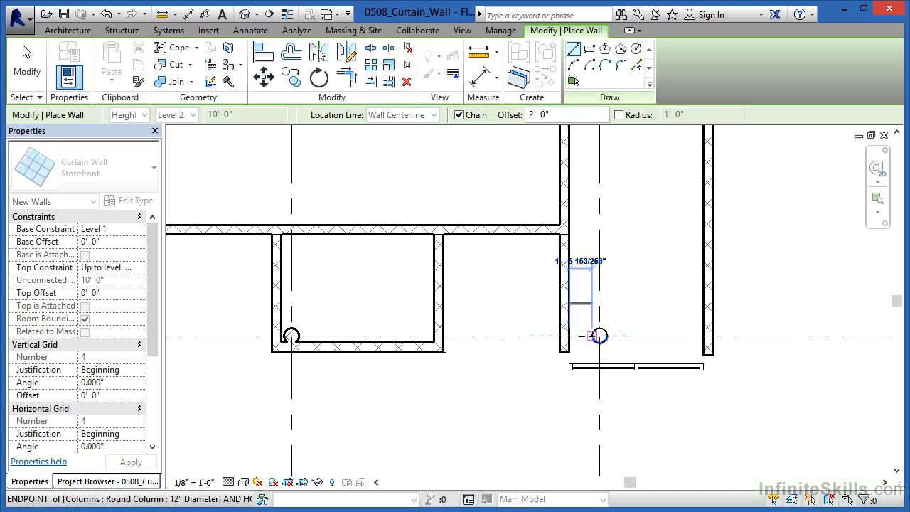
key(Escape)
key(Escape)
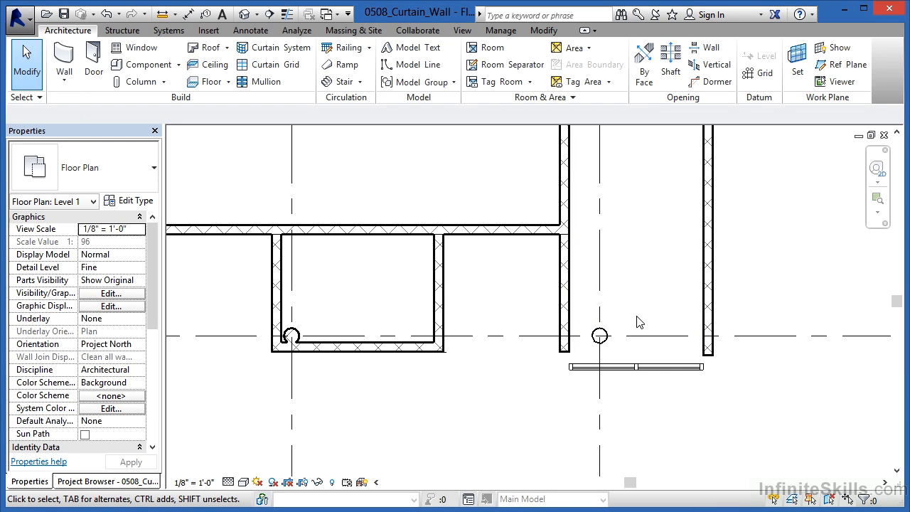
Show the building in the default 3D view from a higher angle and apply the Shaded visual style
scroll(658, 308, down, 1)
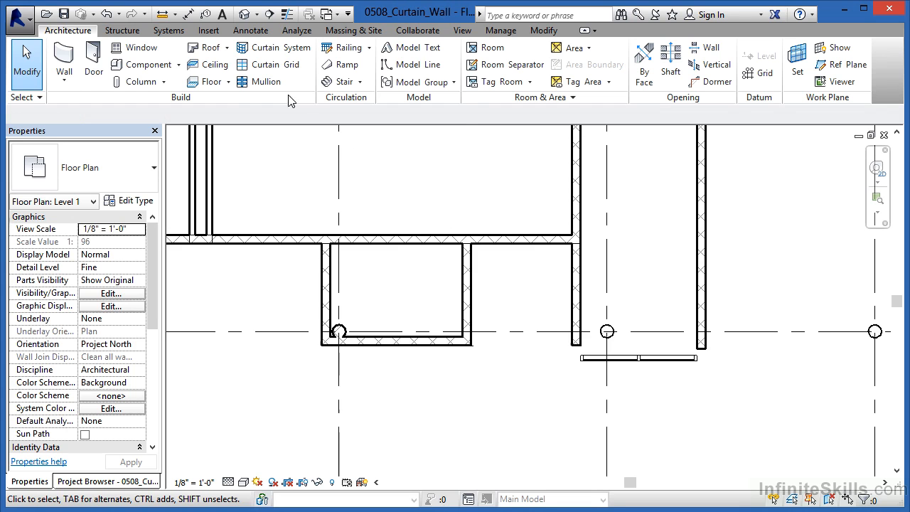
click(243, 16)
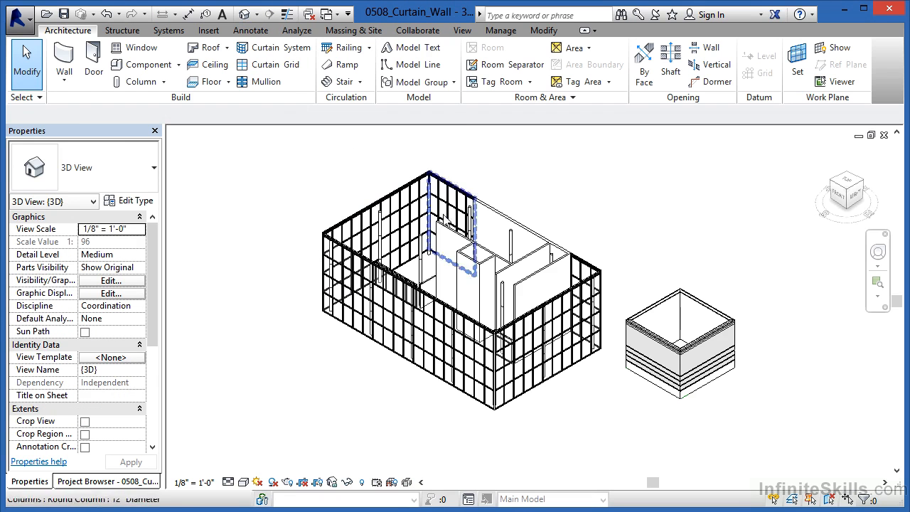
scroll(410, 244, up, 2)
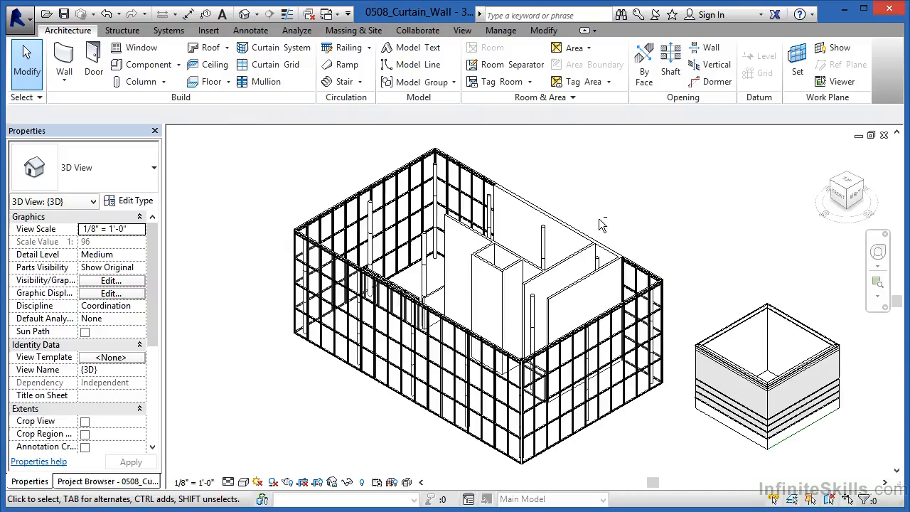
middle_drag(609, 229, 616, 291)
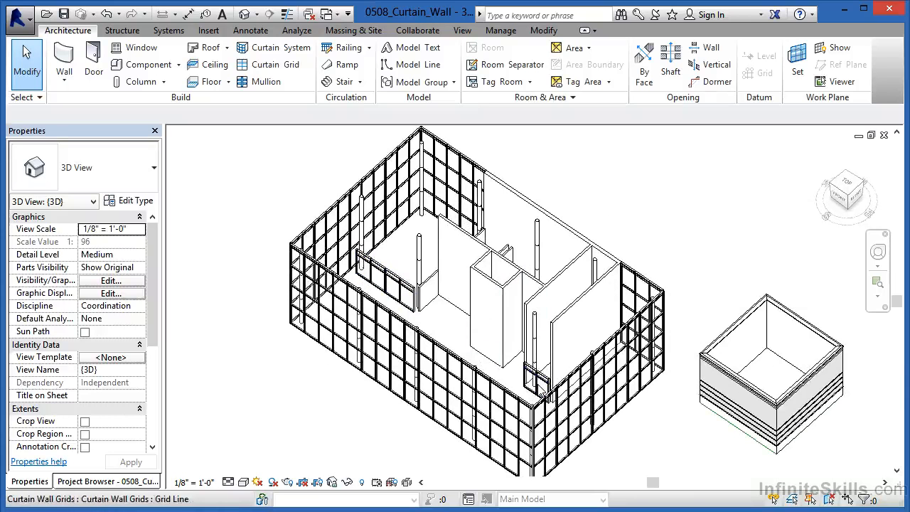
click(243, 483)
click(265, 427)
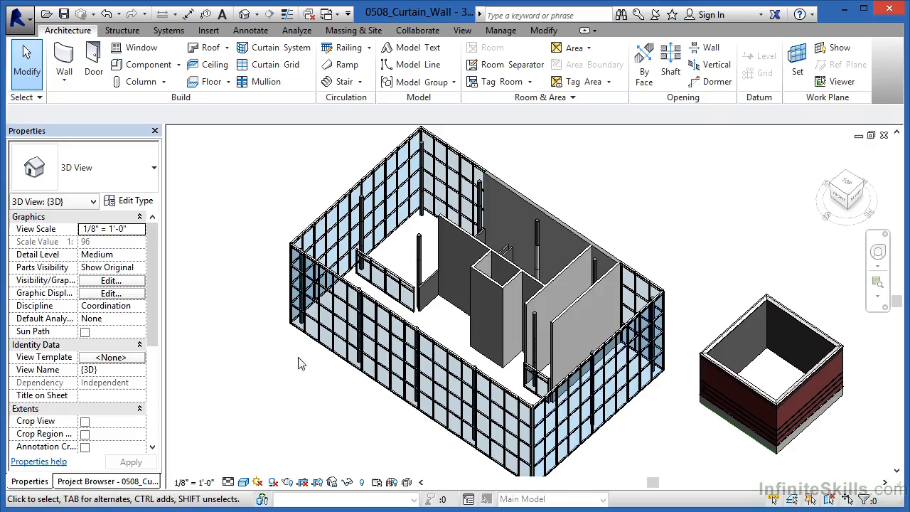
Start placing another wall in the 3D view
click(65, 67)
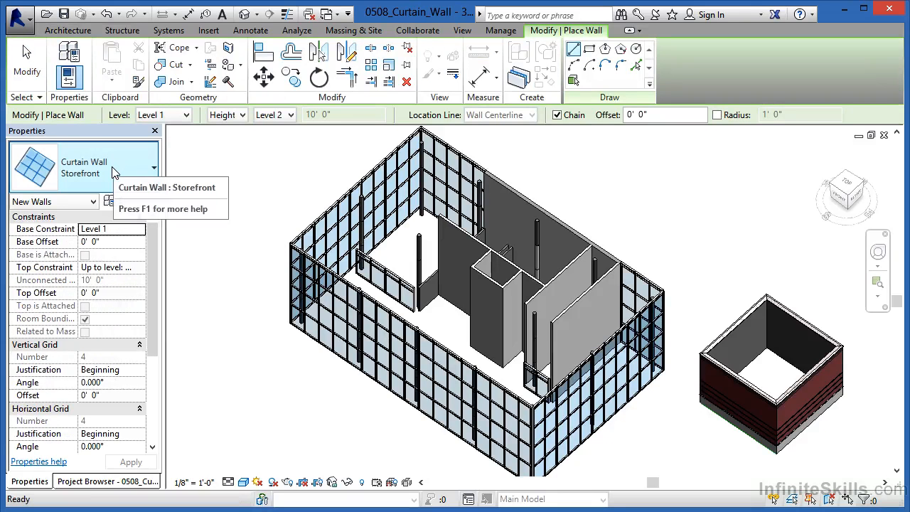